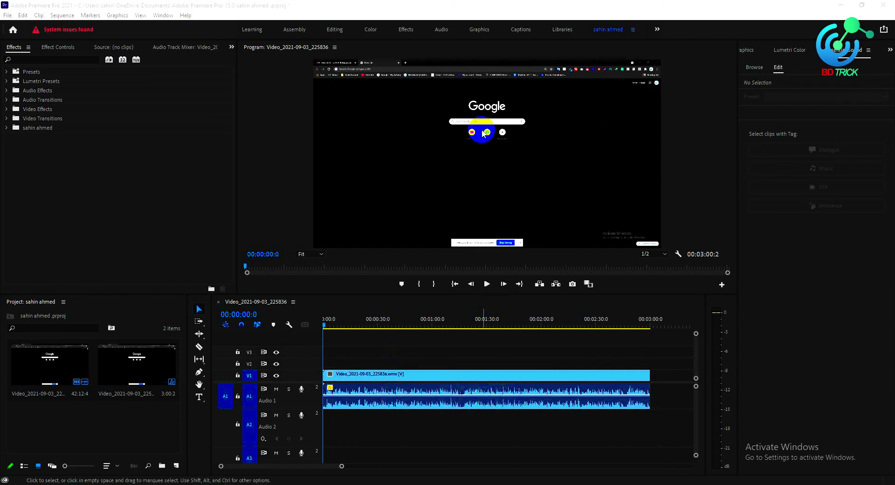
Play the opening seconds of the sequence to hear its original audio, and select the clip on the timeline.
{"action": "left_click", "coordinate": [487, 284]}
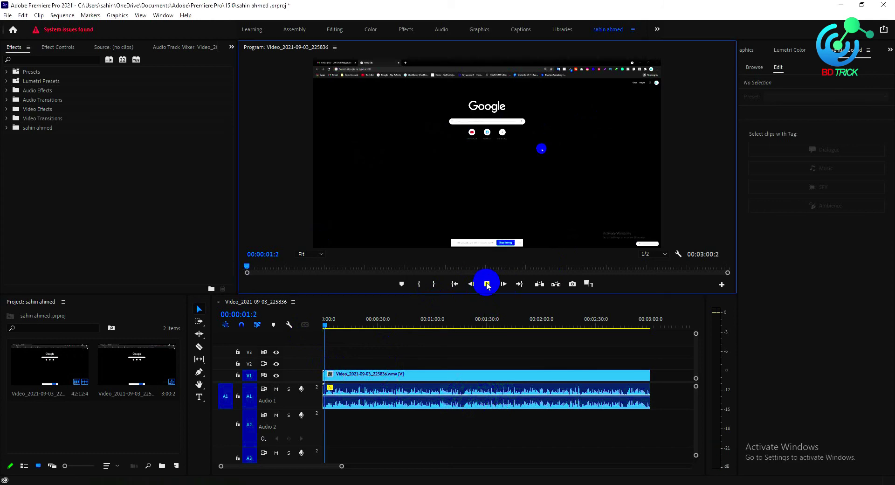
{"action": "left_click", "coordinate": [422, 394]}
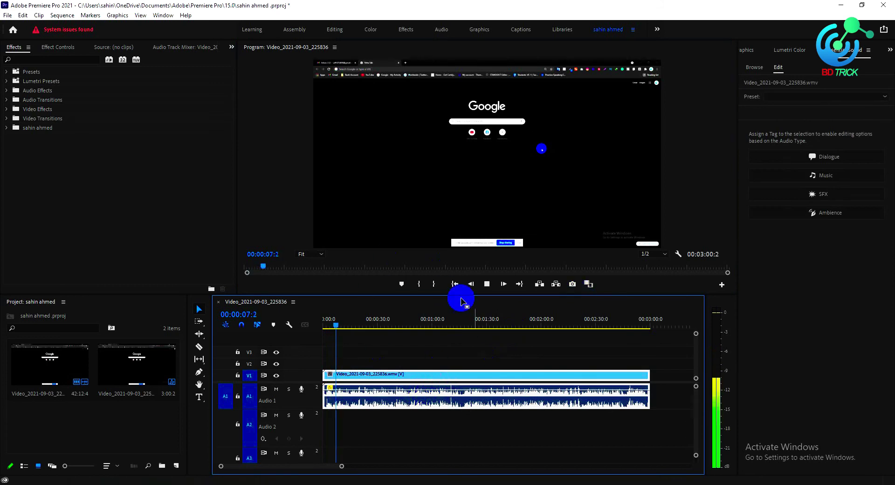
{"action": "left_click", "coordinate": [487, 285]}
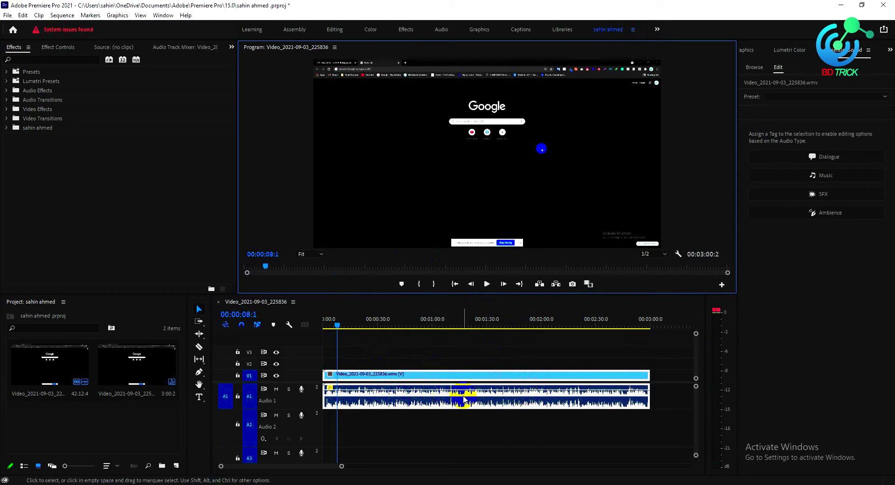
{"action": "left_click", "coordinate": [422, 400]}
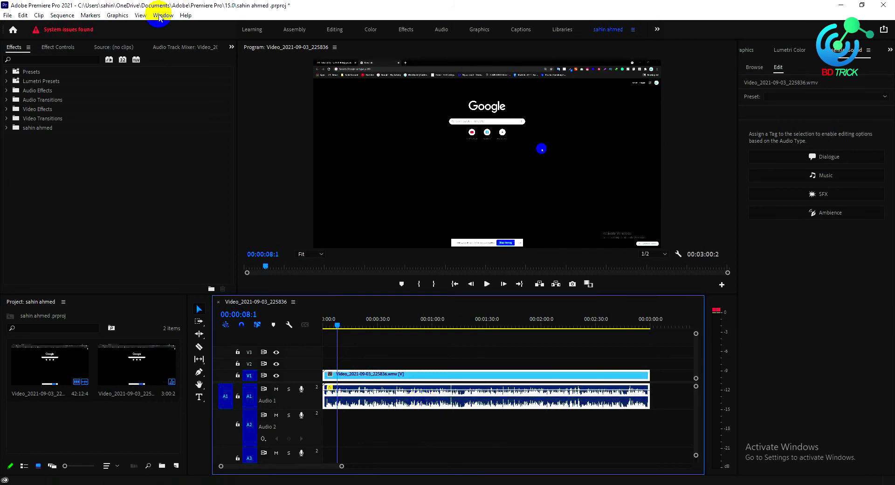
Display the Audio Track Mixer for the Video_2021-09-03_225836 sequence and restore the program window to a smaller size.
{"action": "left_click", "coordinate": [159, 17]}
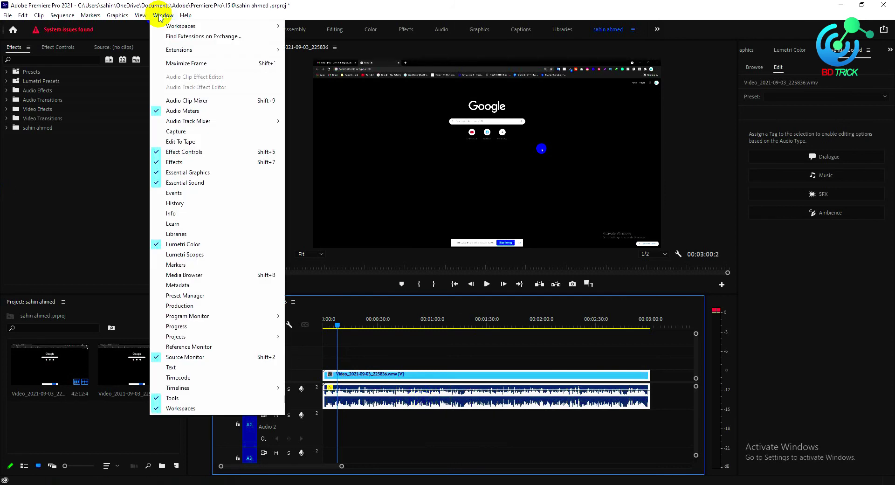
{"action": "mouse_move", "coordinate": [175, 121]}
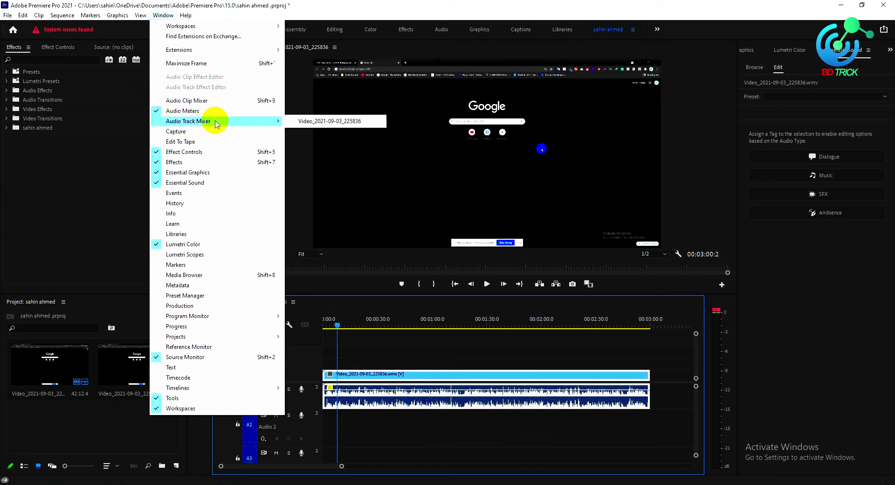
{"action": "left_click", "coordinate": [298, 122]}
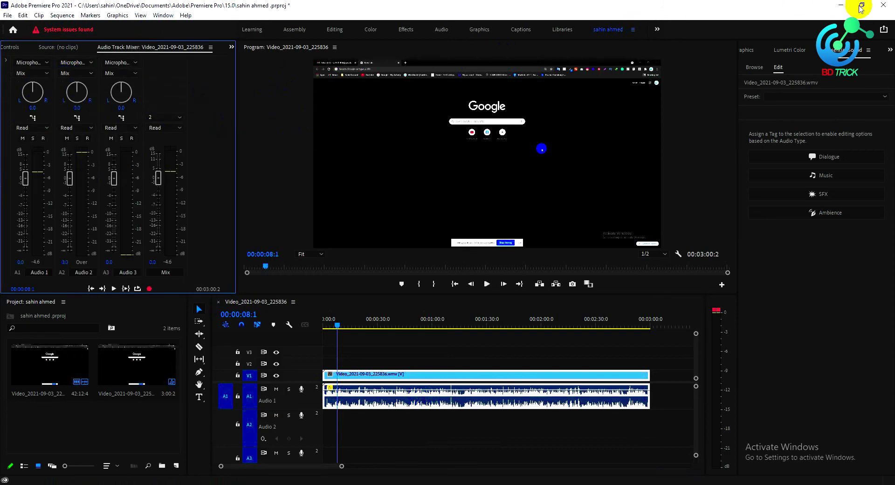
{"action": "left_click", "coordinate": [862, 5]}
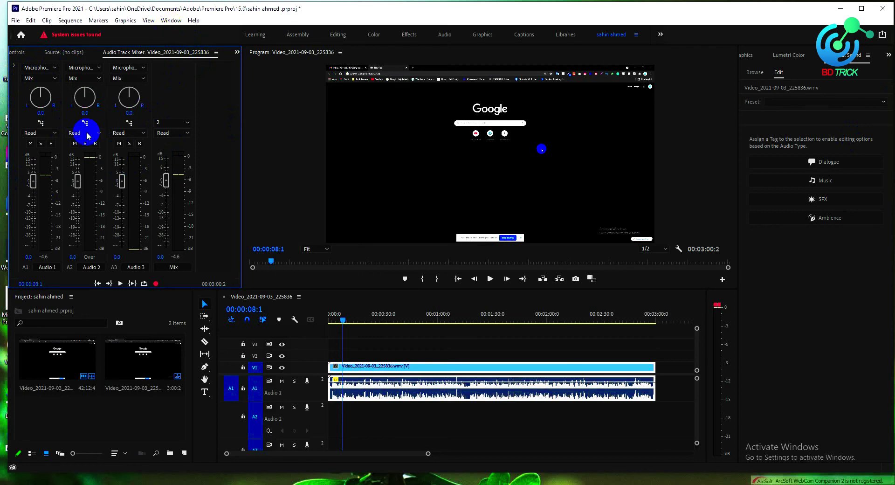
Apply the Balanced Background Music preset from the Music presets to the clip's audio in Essential Sound.
{"action": "left_click", "coordinate": [514, 392]}
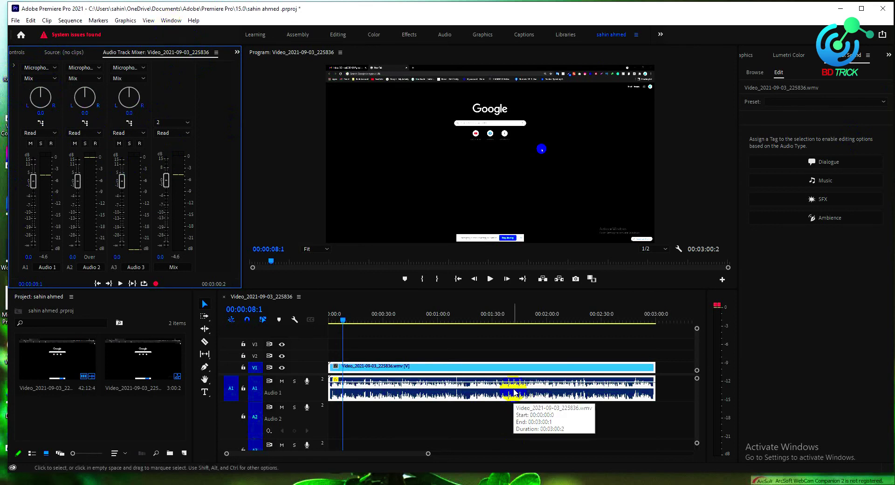
{"action": "left_click", "coordinate": [514, 392]}
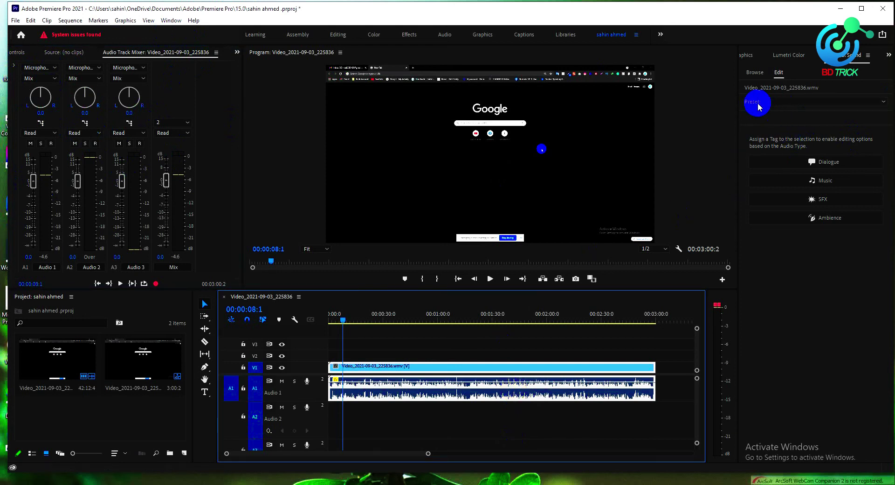
{"action": "left_click", "coordinate": [885, 103]}
{"action": "mouse_move", "coordinate": [792, 113]}
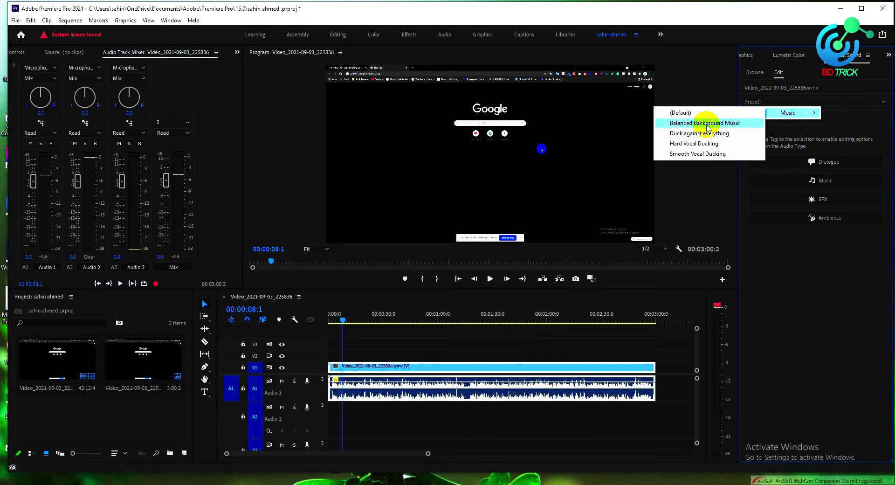
{"action": "left_click", "coordinate": [708, 123]}
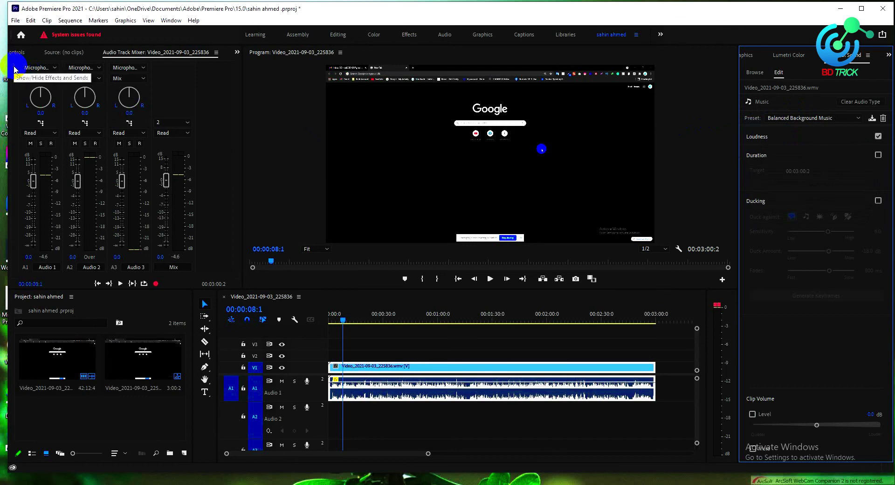
Reveal the track mixer's effects and sends area and add the DeNoise effect to the first slot of Audio 1.
{"action": "left_click", "coordinate": [15, 69]}
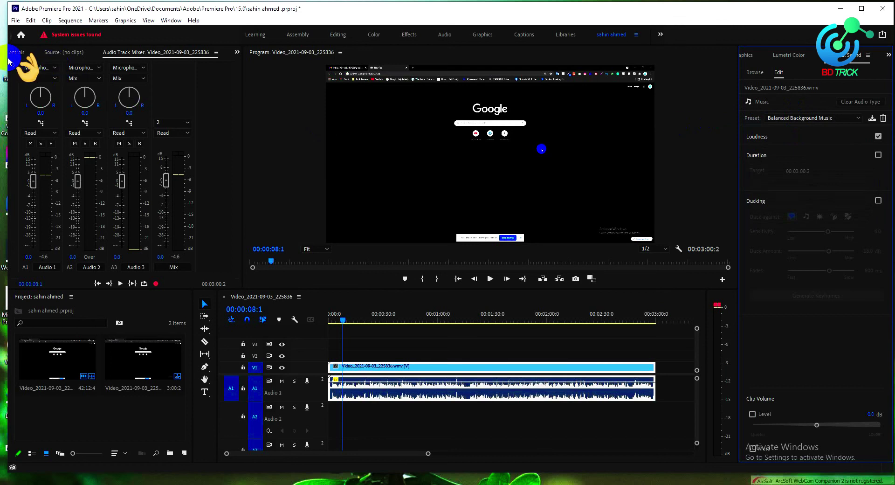
{"action": "left_click", "coordinate": [14, 69]}
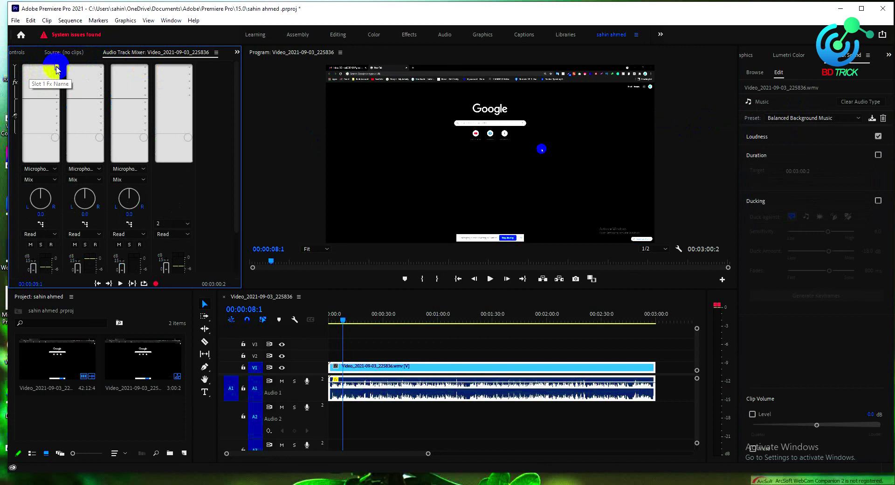
{"action": "left_click", "coordinate": [57, 70]}
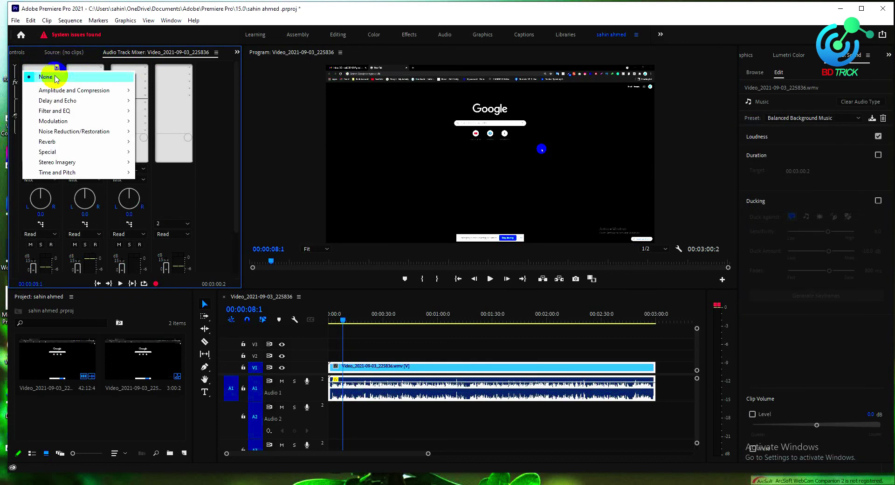
{"action": "mouse_move", "coordinate": [63, 131]}
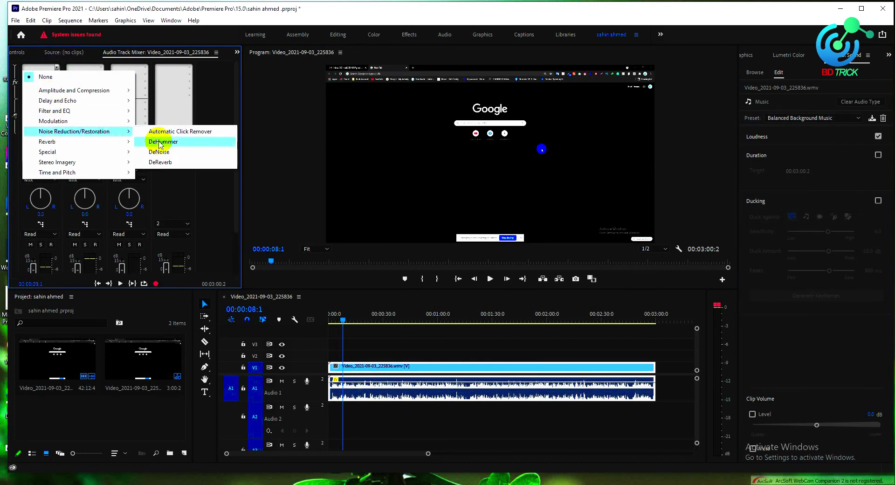
{"action": "left_click", "coordinate": [159, 154]}
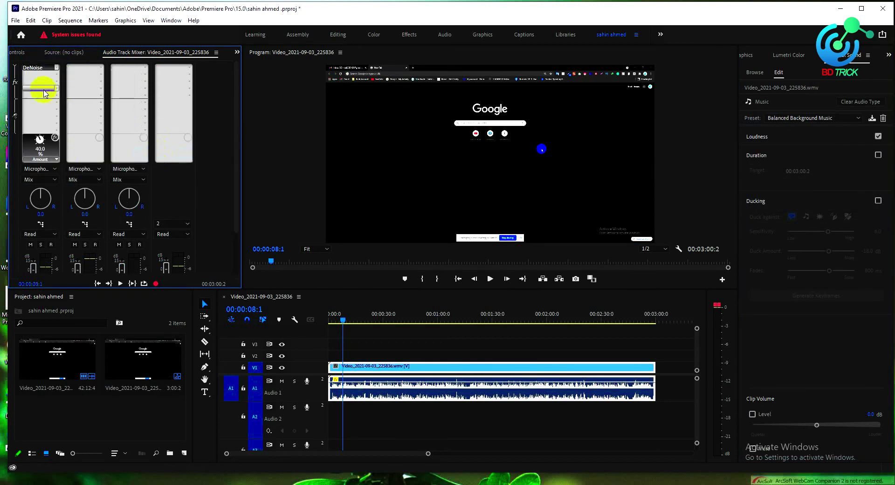
Open the DeNoise effect's editor for Audio 1, reposition it clear of the timeline, and play the sequence to preview the noise reduction.
{"action": "left_click", "coordinate": [40, 139]}
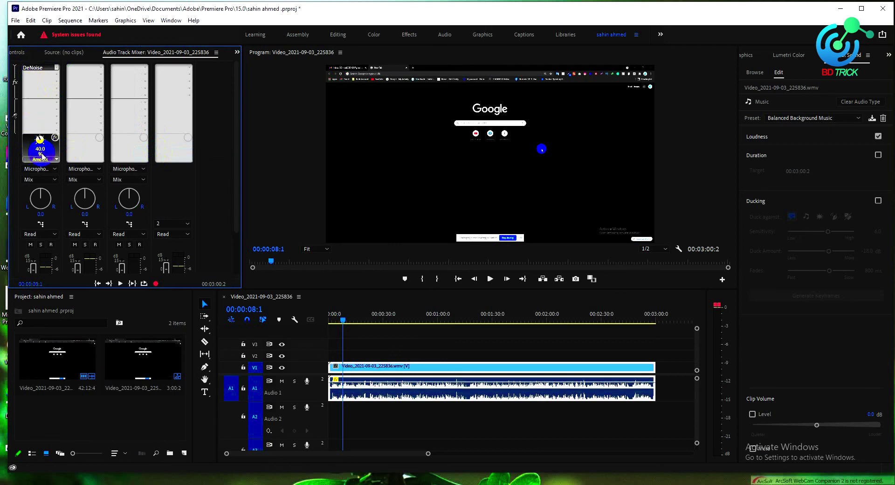
{"action": "double_click", "coordinate": [34, 68]}
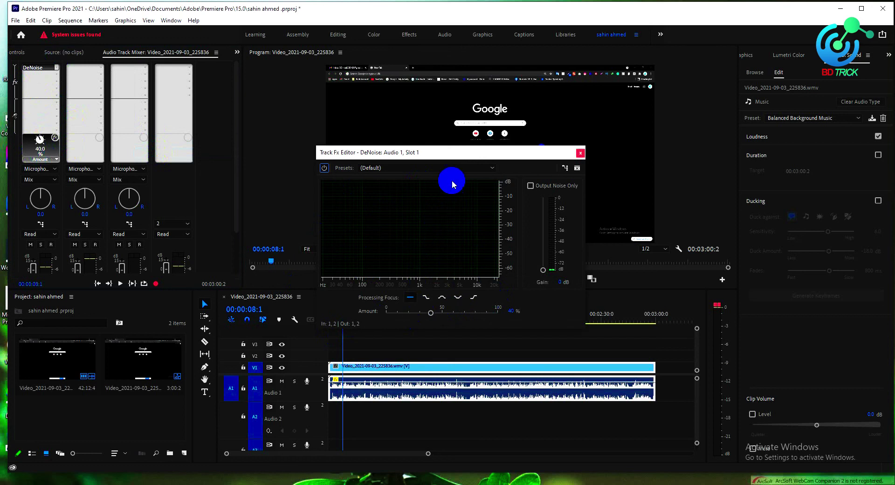
{"action": "left_click_drag", "start_coordinate": [451, 152], "coordinate": [271, 197]}
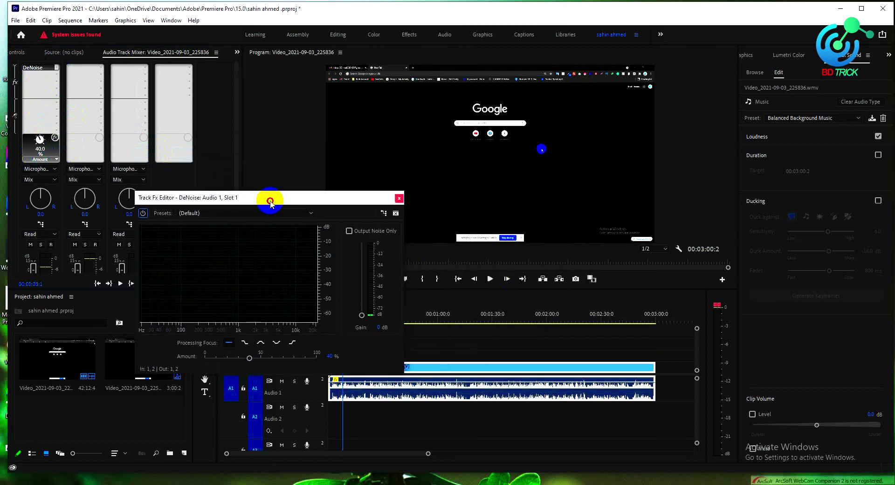
{"action": "left_click", "coordinate": [492, 278]}
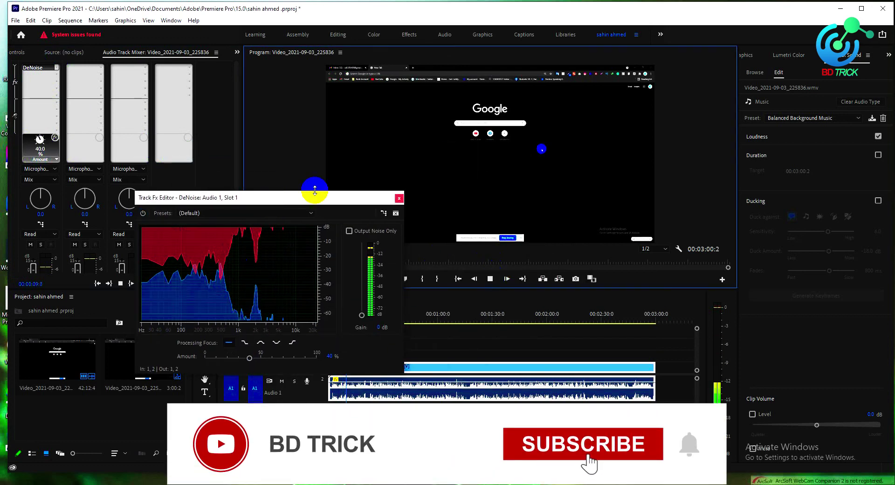
{"action": "left_click_drag", "start_coordinate": [300, 198], "coordinate": [294, 112]}
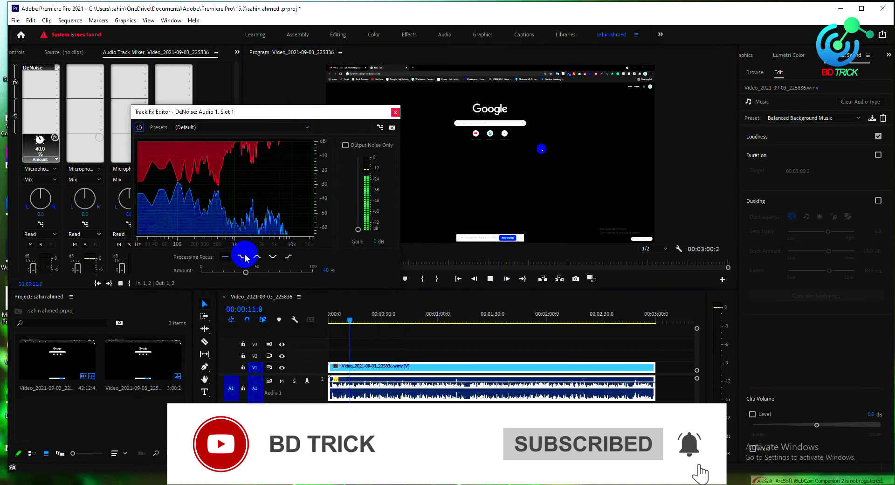
Set the DeNoise amount to about 2 % during playback, then pause and resume the preview.
{"action": "left_click_drag", "start_coordinate": [246, 271], "coordinate": [217, 273]}
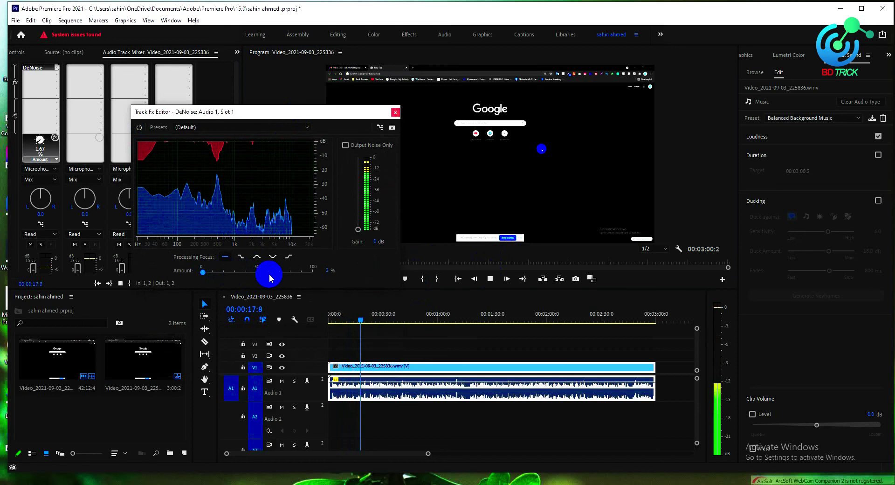
{"action": "left_click", "coordinate": [490, 278]}
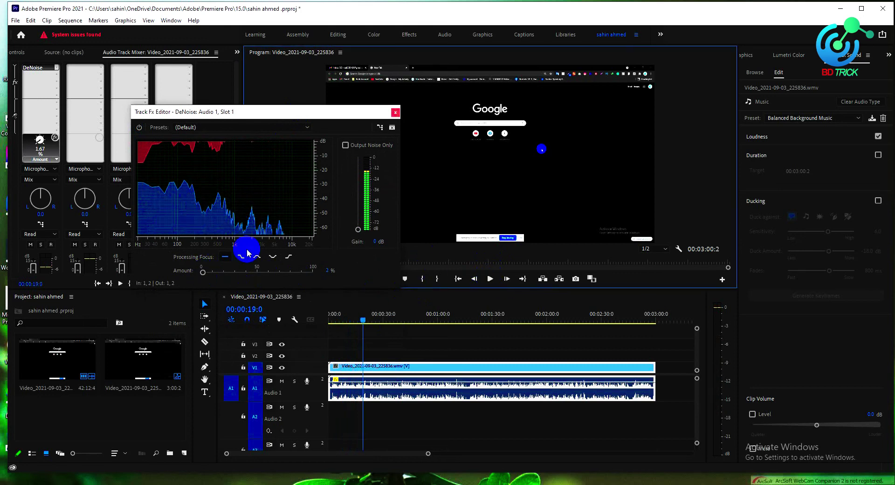
{"action": "left_click", "coordinate": [490, 278]}
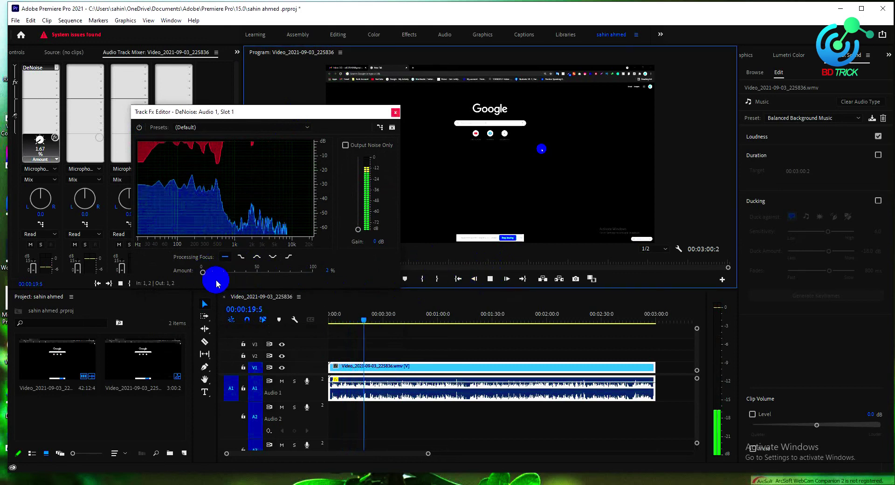
Set the DeNoise amount to 100 % during playback, stop the preview and close the effect editor.
{"action": "left_click_drag", "start_coordinate": [202, 272], "coordinate": [308, 278]}
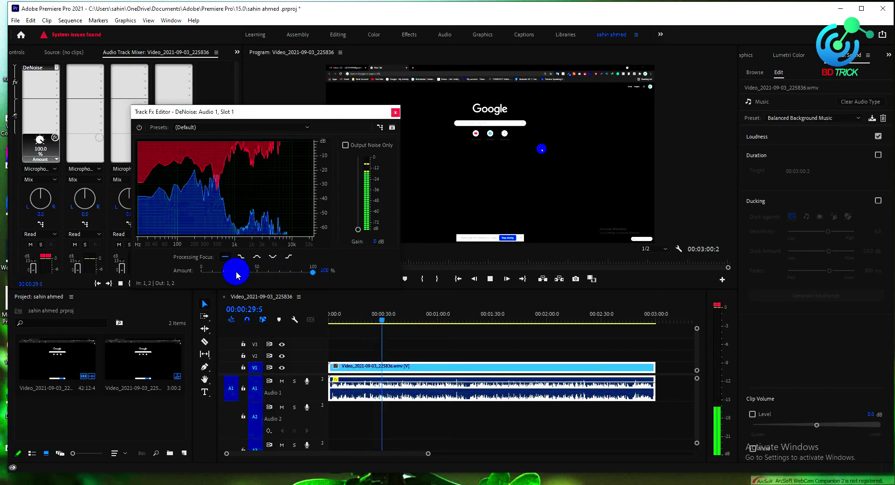
{"action": "left_click", "coordinate": [490, 280]}
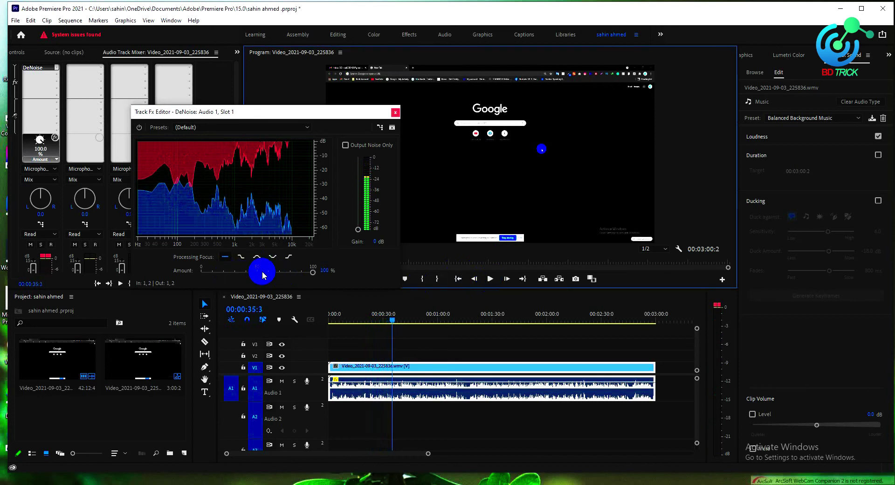
{"action": "left_click", "coordinate": [395, 113]}
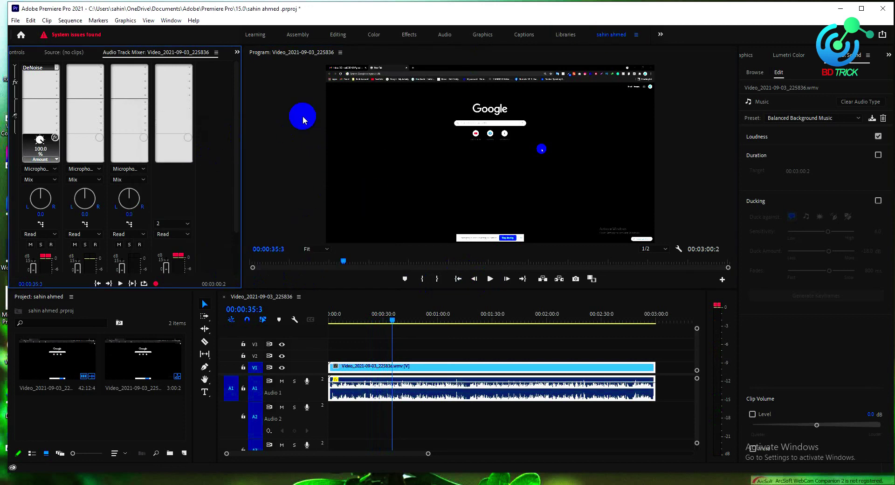
Play the sequence from its start with Effect Controls shown, raise the clip's audio level to 15 dB, and stop playback.
{"action": "left_click", "coordinate": [18, 52]}
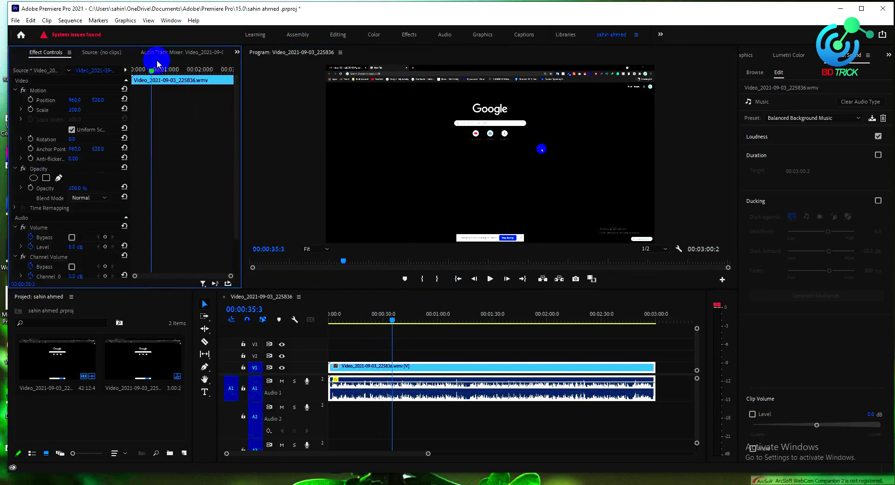
{"action": "left_click_drag", "start_coordinate": [392, 319], "coordinate": [335, 330]}
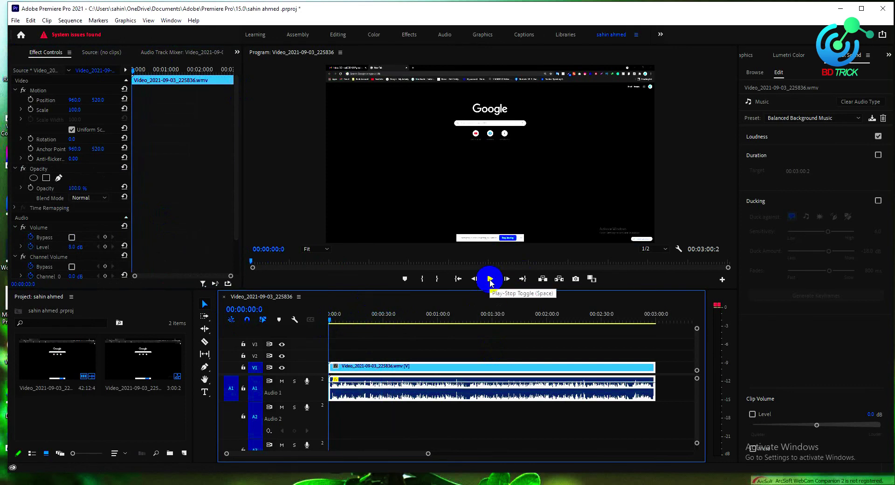
{"action": "left_click", "coordinate": [490, 279]}
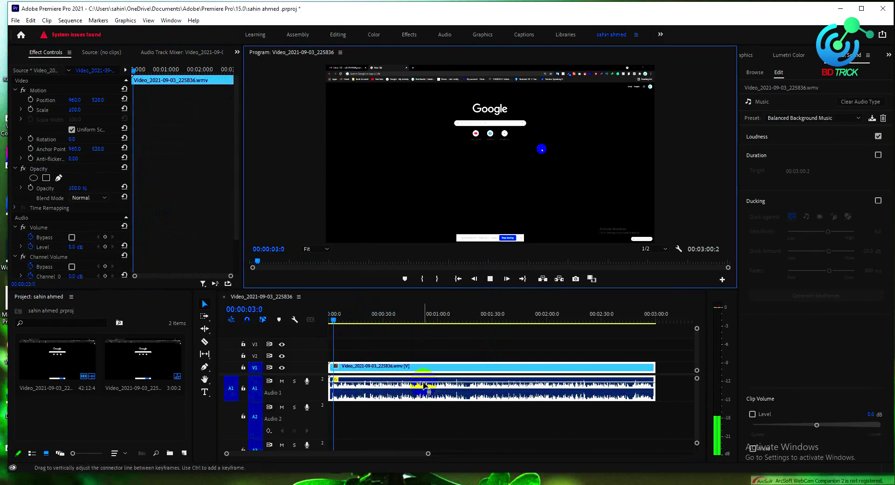
{"action": "left_click_drag", "start_coordinate": [427, 390], "coordinate": [422, 376]}
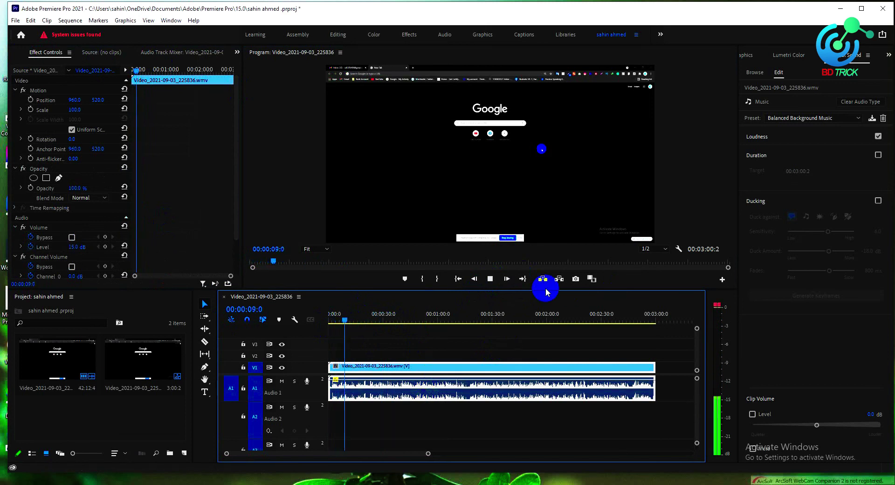
{"action": "left_click", "coordinate": [490, 279]}
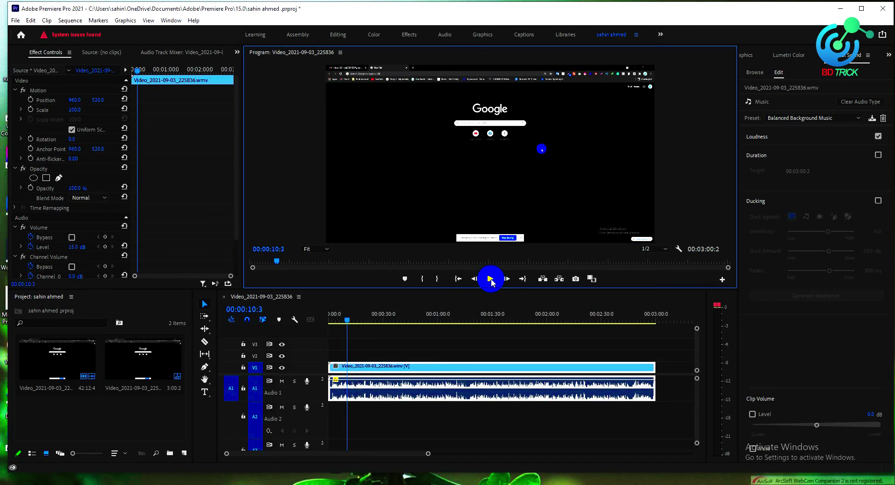
Import the music file OSA Dress Code - Squadda B_2.mp3 from the Downloads Music folder into the project.
{"action": "double_click", "coordinate": [96, 413]}
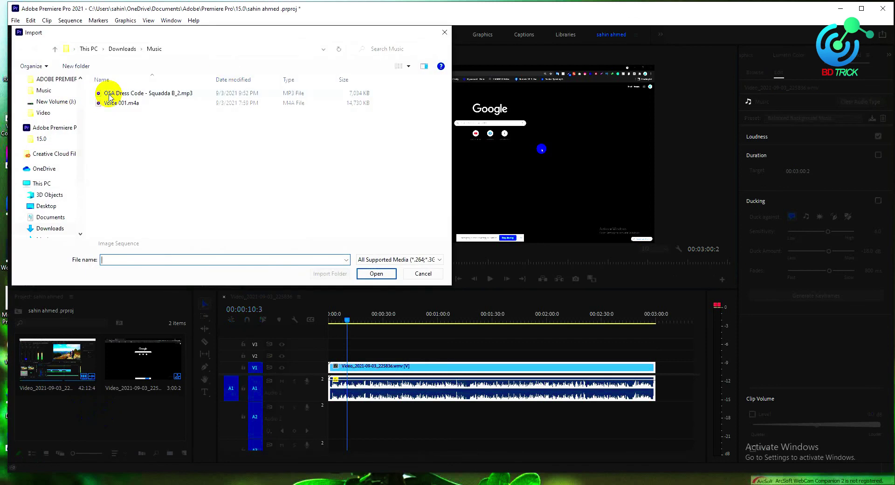
{"action": "left_click", "coordinate": [109, 93]}
{"action": "left_click", "coordinate": [377, 274]}
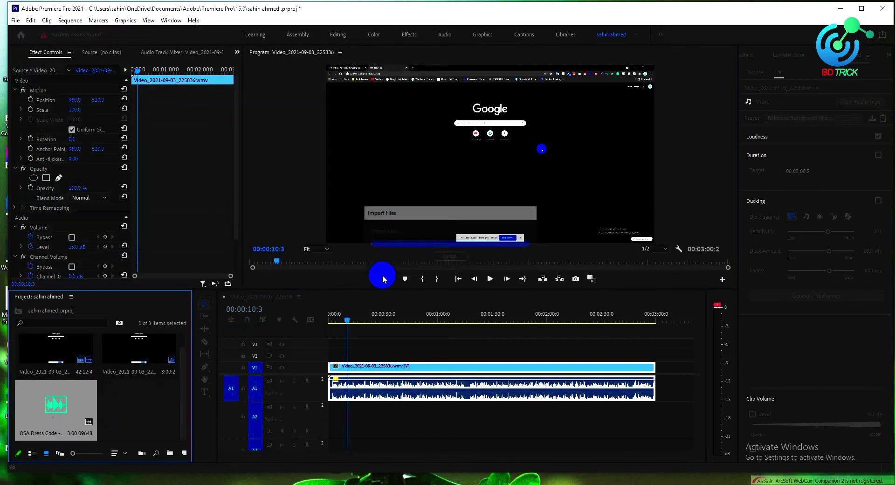
Place the OSA Dress Code music on the Audio 2 track at the sequence start and preview the mix briefly.
{"action": "left_click_drag", "start_coordinate": [63, 409], "coordinate": [329, 415]}
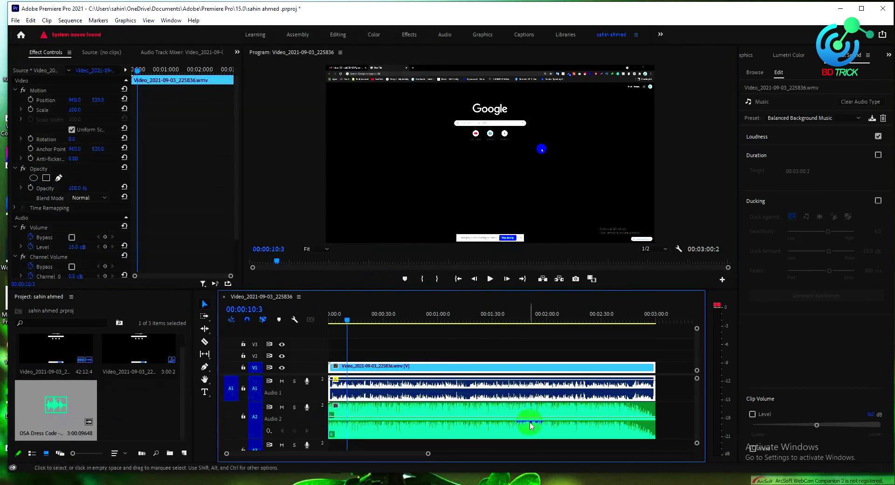
{"action": "left_click", "coordinate": [490, 278]}
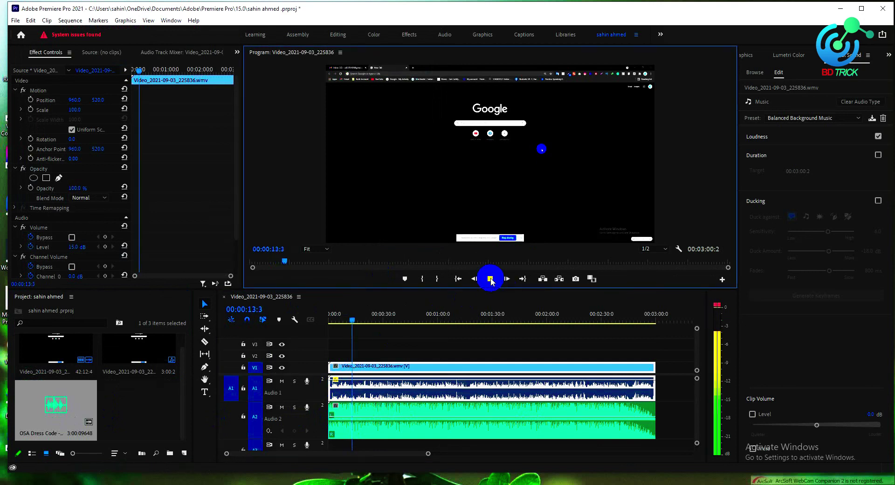
{"action": "left_click", "coordinate": [490, 280]}
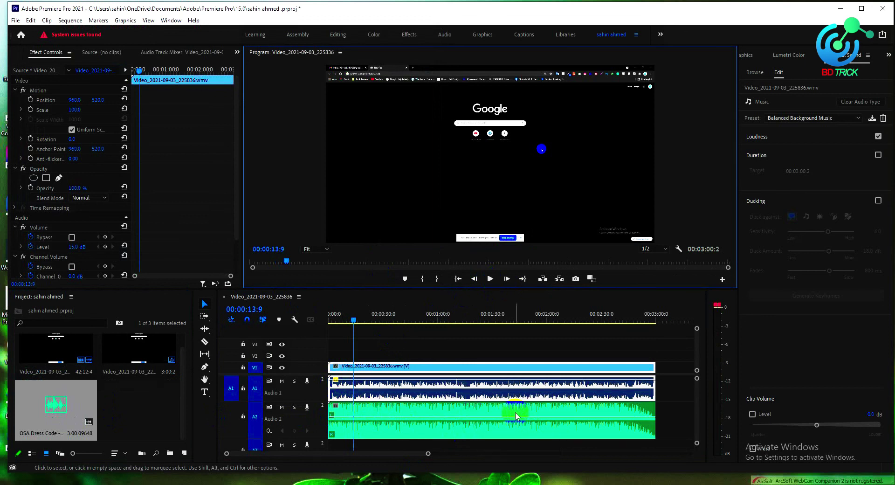
Select the music clip and show the sequence's Audio Track Mixer with its effects and sends area collapsed.
{"action": "left_click", "coordinate": [489, 425]}
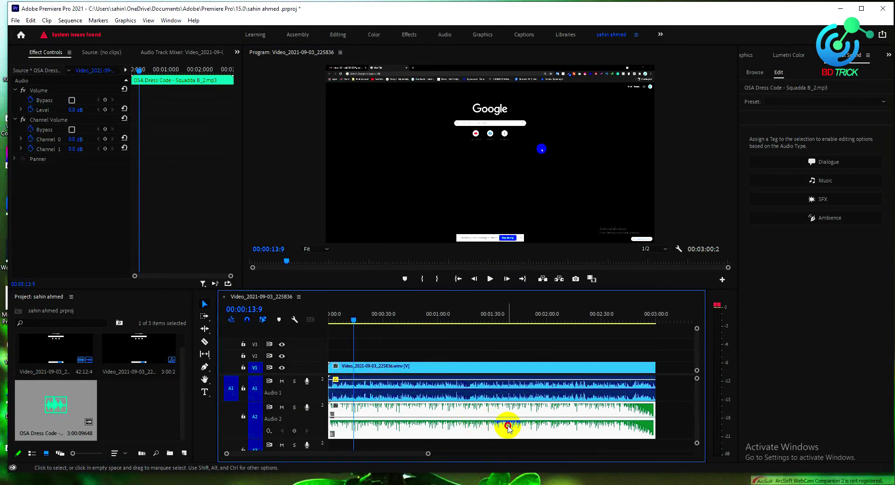
{"action": "left_click", "coordinate": [170, 21]}
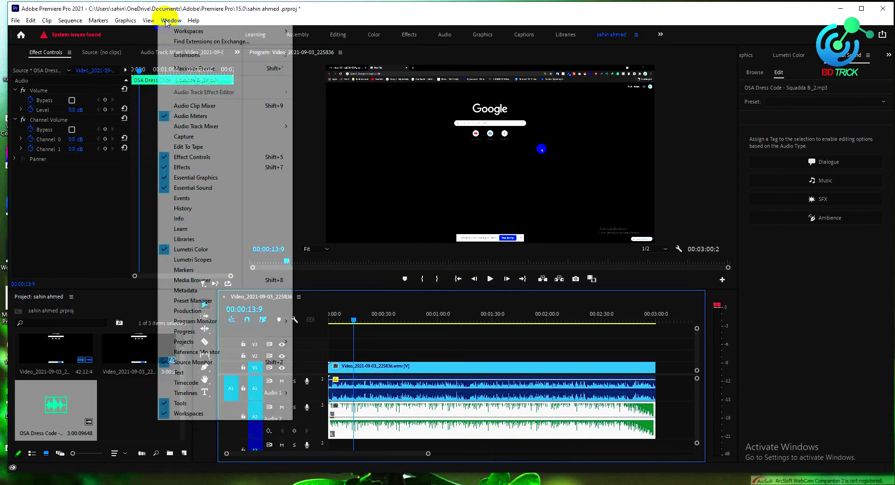
{"action": "mouse_move", "coordinate": [201, 129]}
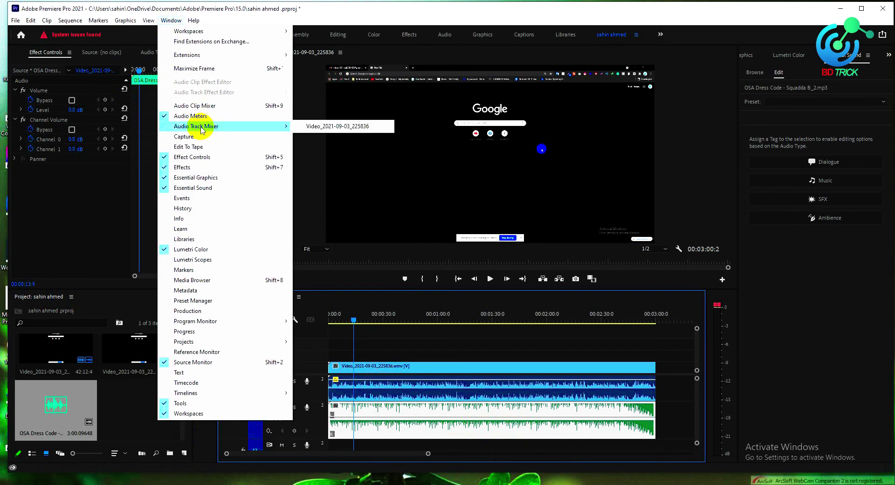
{"action": "left_click", "coordinate": [303, 126]}
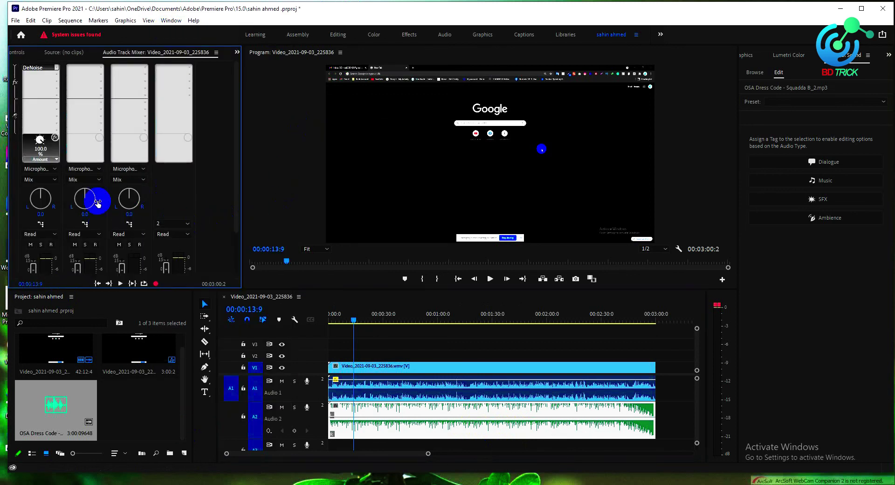
{"action": "left_click", "coordinate": [16, 66]}
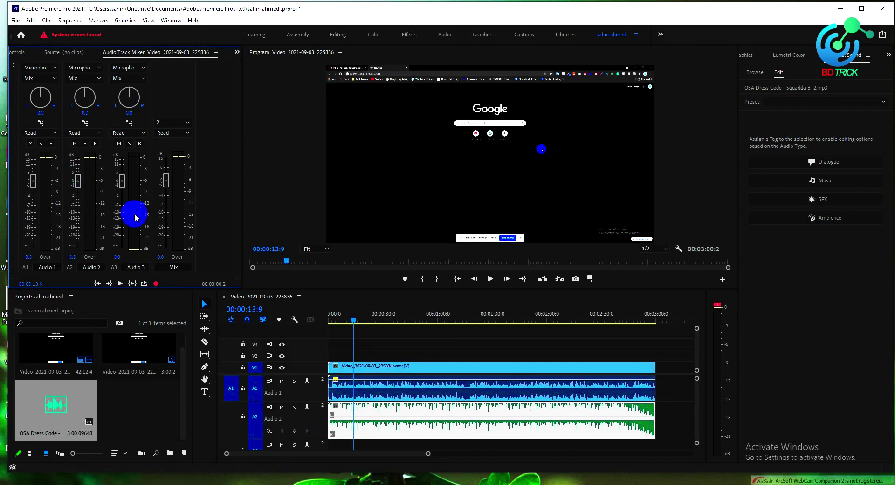
Return the playhead to the sequence start, set Audio 2's automation mode to Write, and lower its volume to about -21 dB.
{"action": "left_click", "coordinate": [338, 321]}
{"action": "left_click_drag", "start_coordinate": [338, 322], "coordinate": [328, 319]}
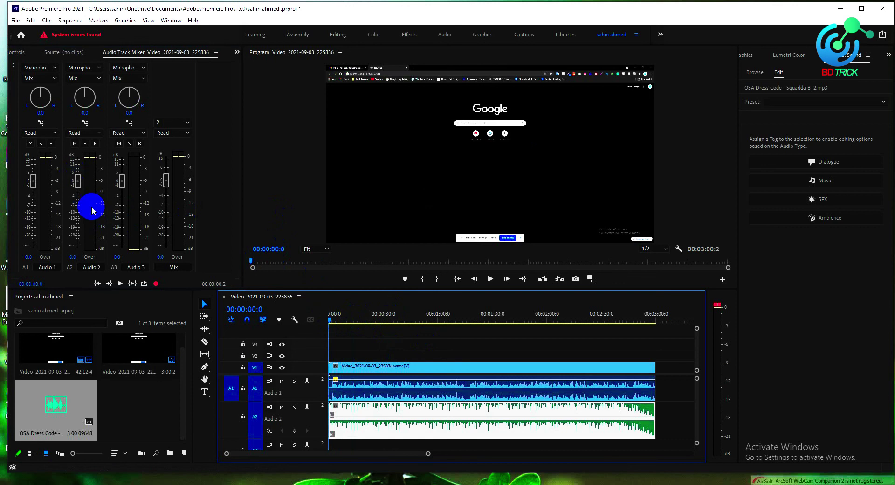
{"action": "left_click", "coordinate": [97, 135]}
{"action": "left_click", "coordinate": [82, 183]}
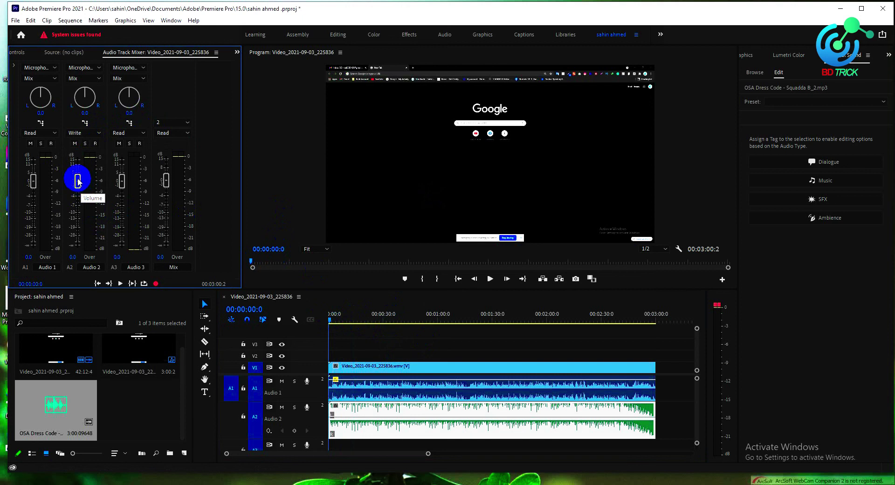
{"action": "left_click_drag", "start_coordinate": [78, 186], "coordinate": [80, 231]}
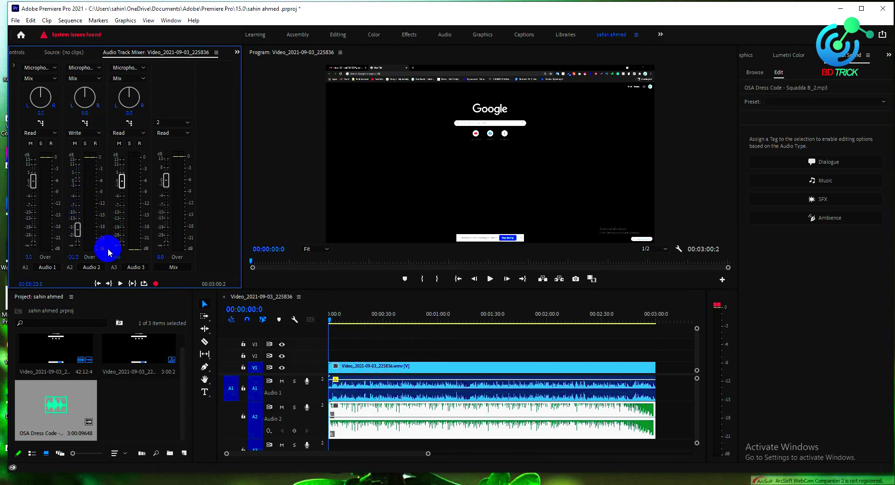
Record Audio 2 volume automation during playback, raising it to about -14 dB and easing it to about -15 dB, and stop playback.
{"action": "left_click", "coordinate": [120, 284]}
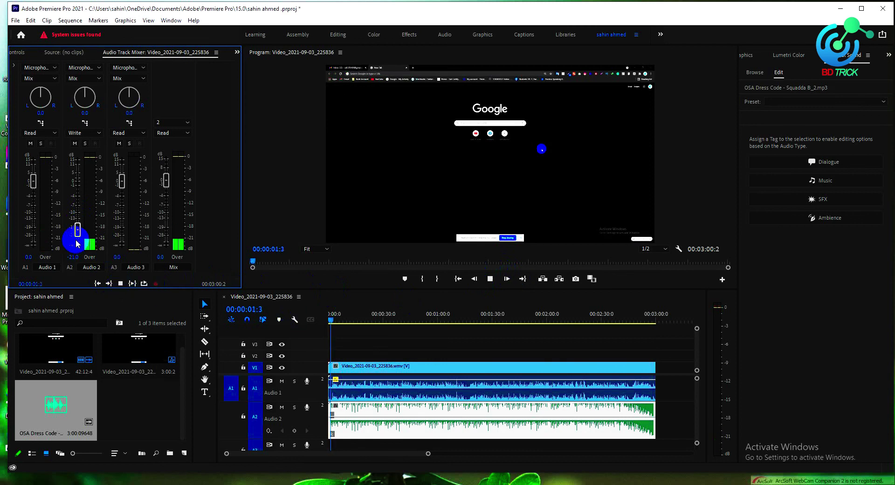
{"action": "mouse_move", "coordinate": [77, 233]}
{"action": "left_mouse_down"}
{"action": "mouse_move", "coordinate": [79, 208]}
{"action": "mouse_move", "coordinate": [78, 224]}
{"action": "left_mouse_up"}
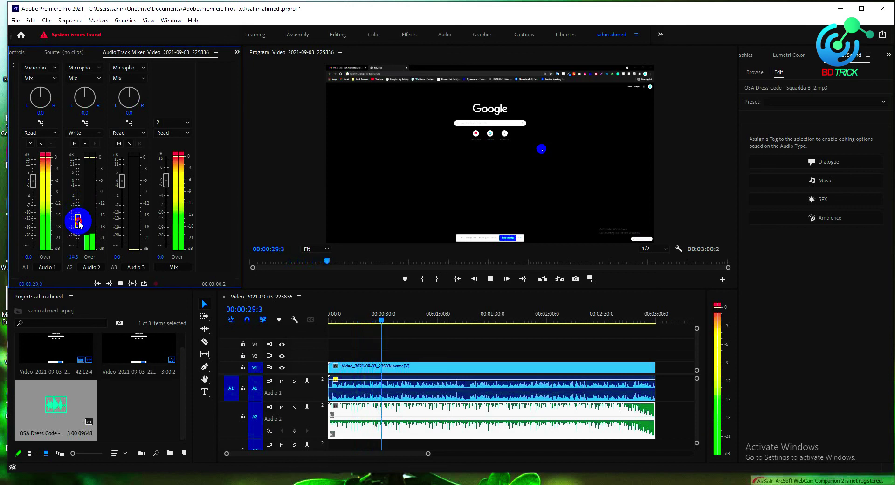
{"action": "mouse_move", "coordinate": [78, 221]}
{"action": "left_mouse_down"}
{"action": "mouse_move", "coordinate": [78, 186]}
{"action": "mouse_move", "coordinate": [77, 222]}
{"action": "left_mouse_up"}
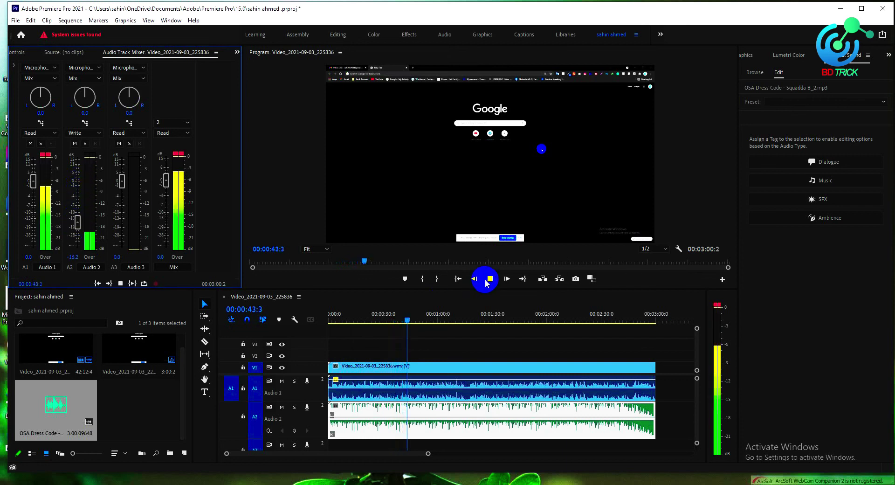
{"action": "left_click", "coordinate": [490, 278]}
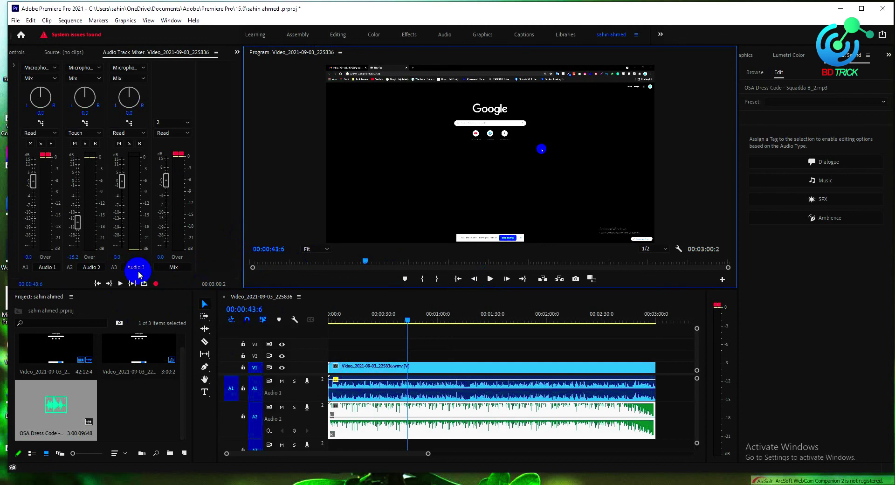
Replay the sequence from its start to check the automated music volume, and stop playback.
{"action": "left_click", "coordinate": [120, 285]}
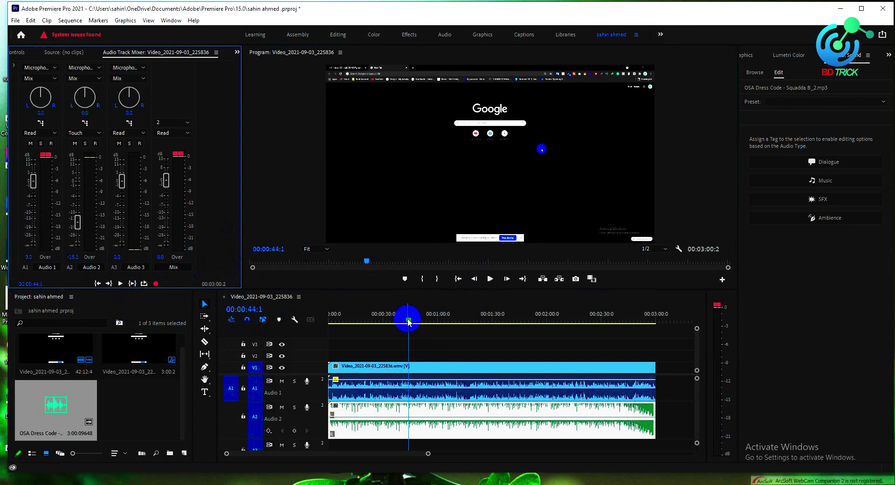
{"action": "left_click_drag", "start_coordinate": [405, 320], "coordinate": [330, 329]}
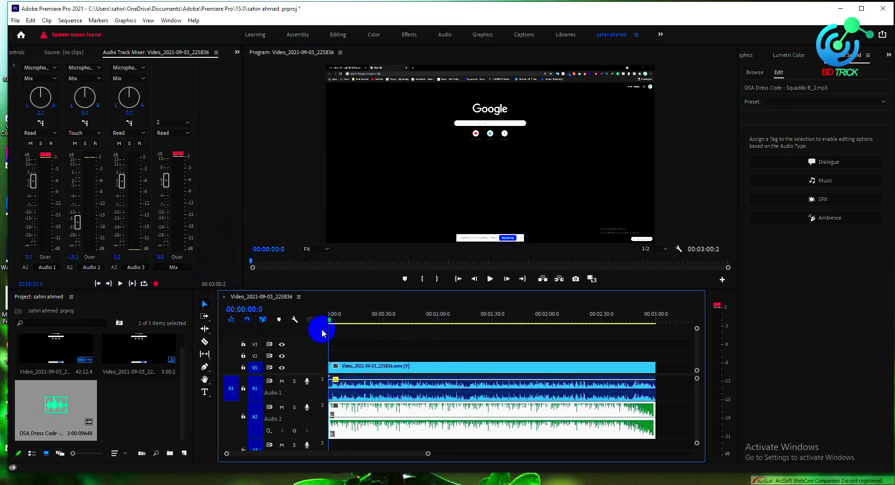
{"action": "left_click", "coordinate": [490, 279]}
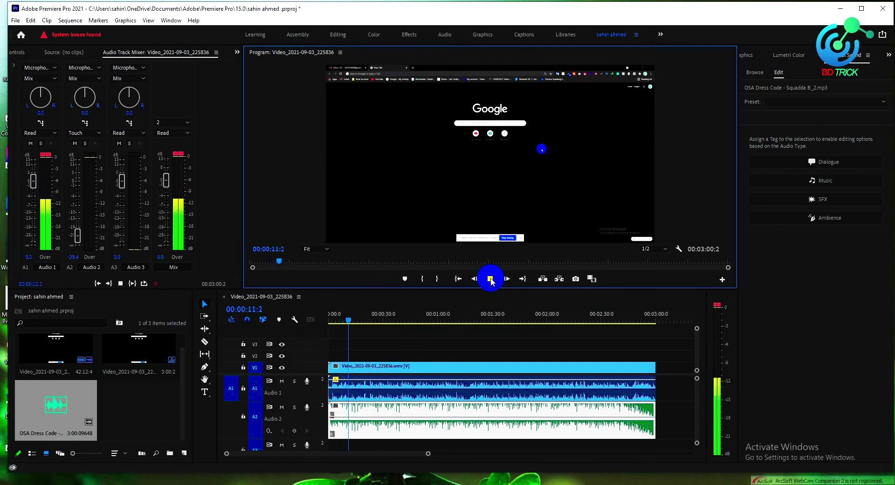
{"action": "left_click", "coordinate": [490, 278]}
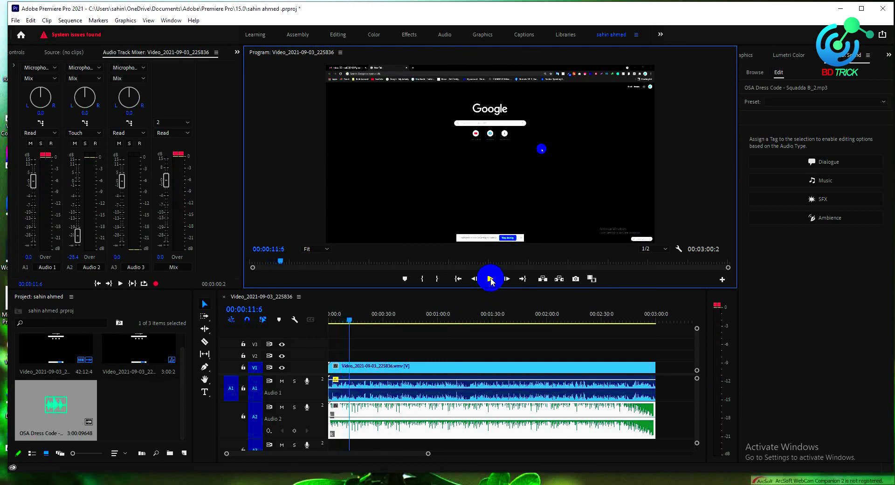